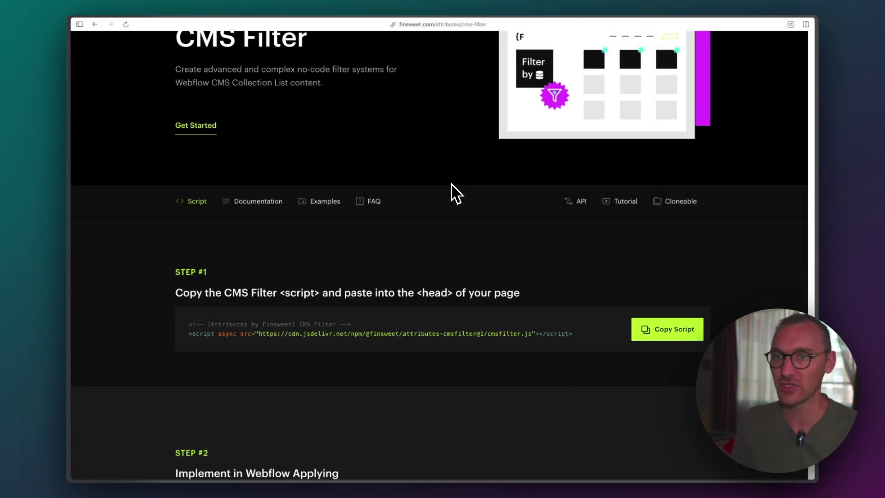
Step: Scroll through the Finsweet CMS Filter documentation to review it
scroll(336, 255, "down", 10)
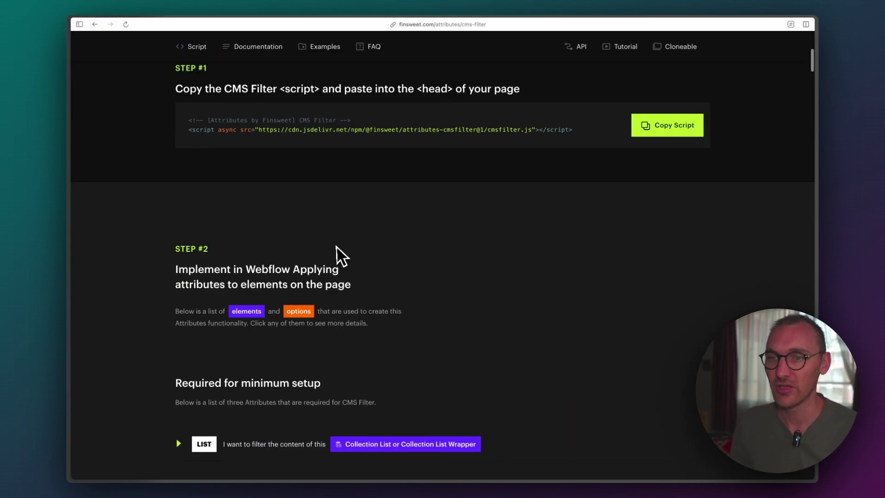
scroll(335, 247, "down", 8)
scroll(336, 248, "up", 6)
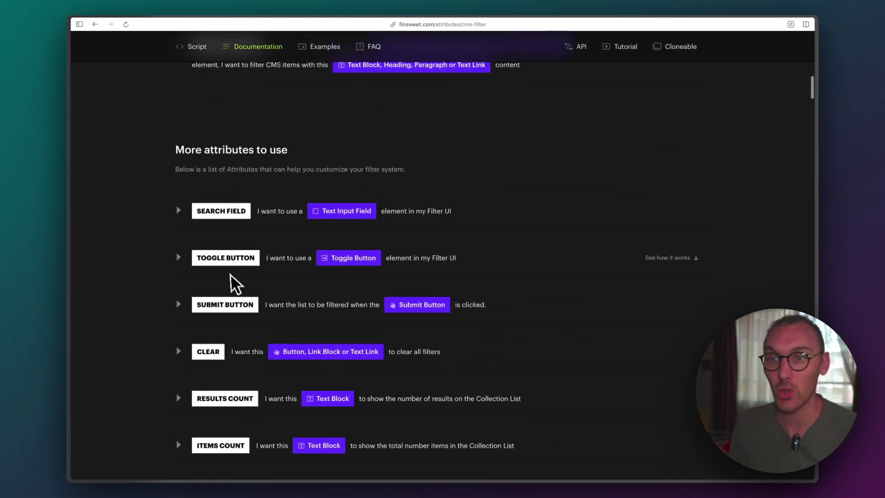
scroll(231, 277, "up", 2)
scroll(227, 267, "up", 1)
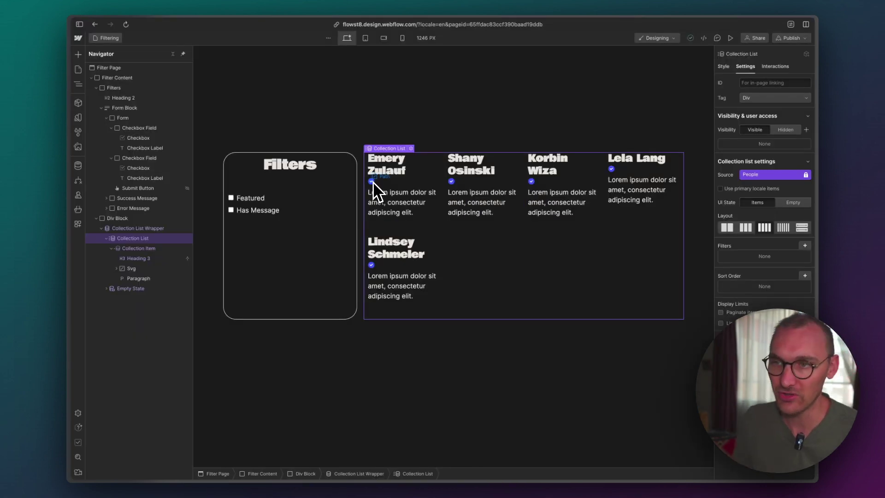
Step: Wrap the person card's check-mark icon in a new Div Block
left_click(134, 270)
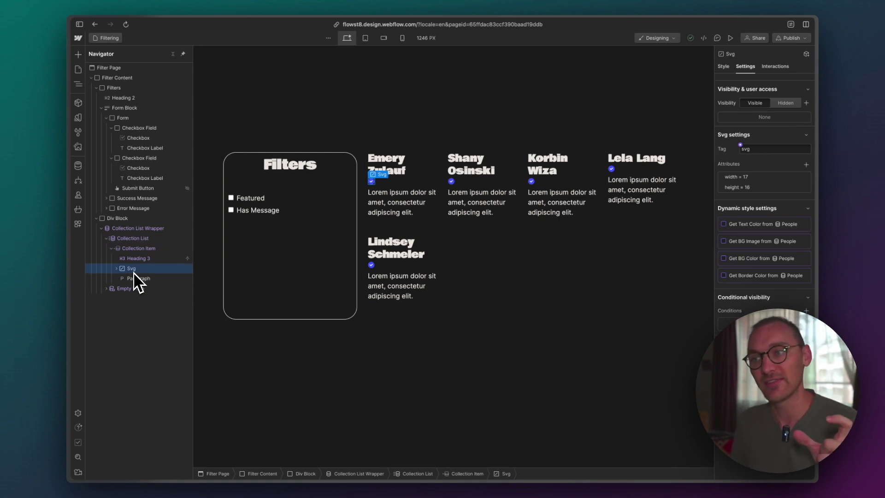
right_click(133, 272)
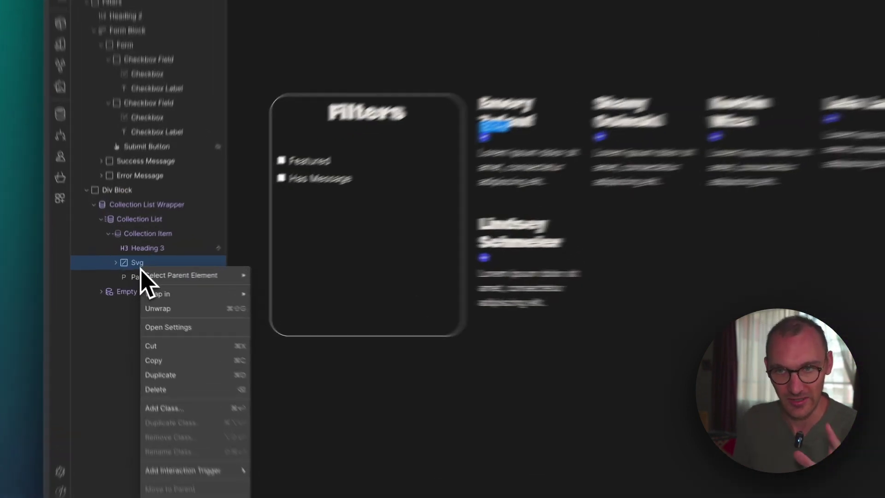
mouse_move(150, 290)
left_click(225, 290)
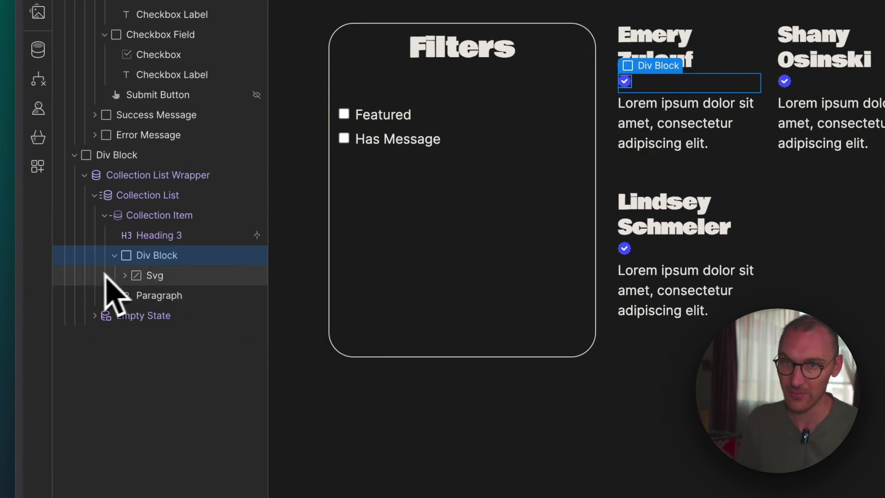
Step: Add an HTML Embed inside the new Div Block using quick find 'embed'
key("super+e")
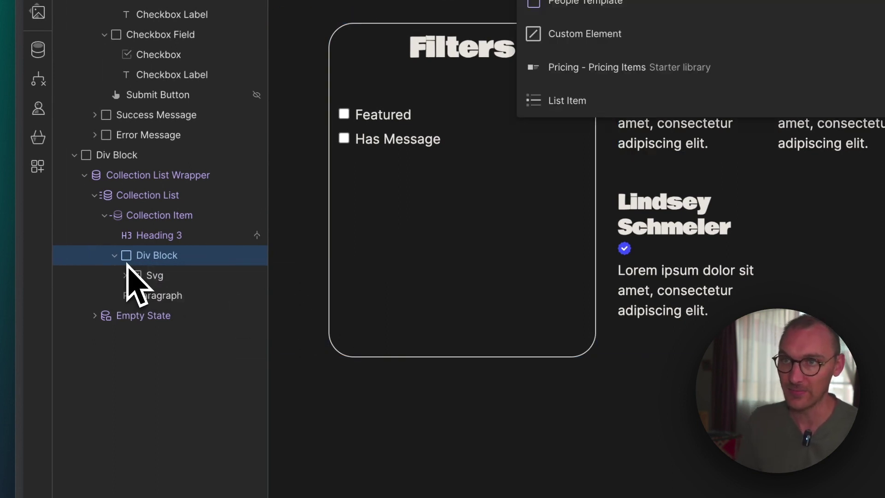
type("embed")
key("Return")
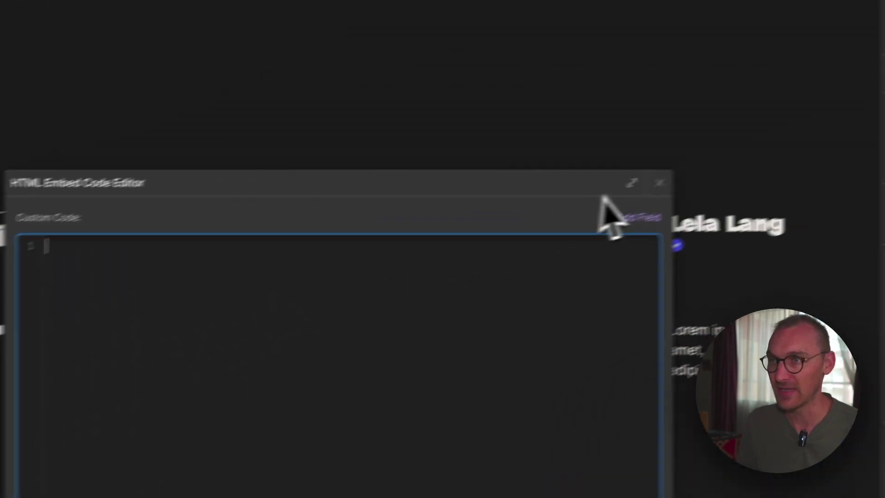
Step: Insert the Featured collection field into the embed code and save it
left_click(857, 141)
left_click(534, 304)
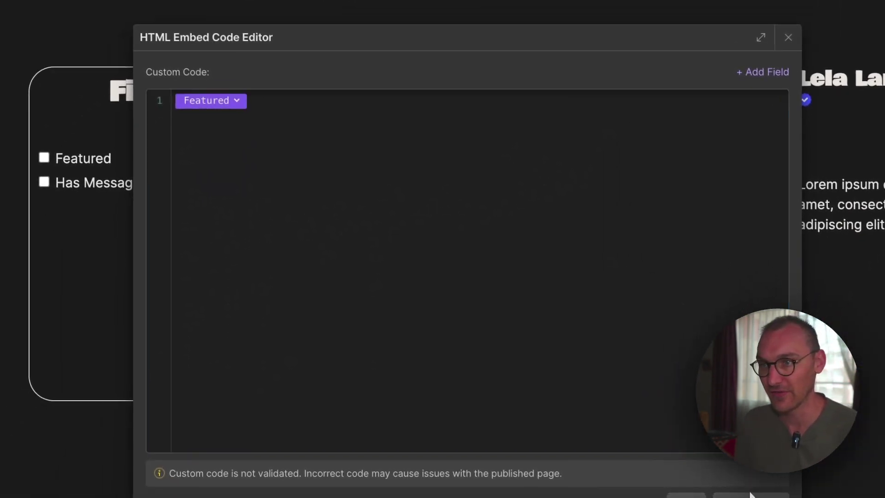
left_click(750, 495)
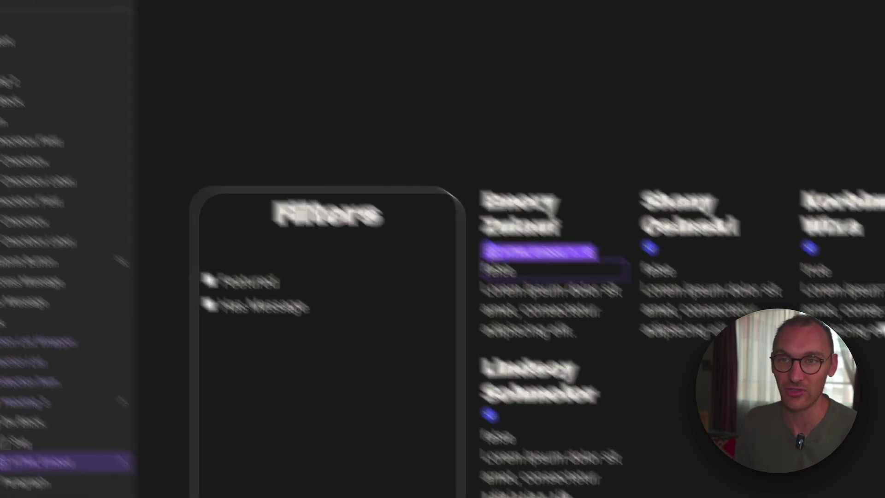
left_click(25, 306)
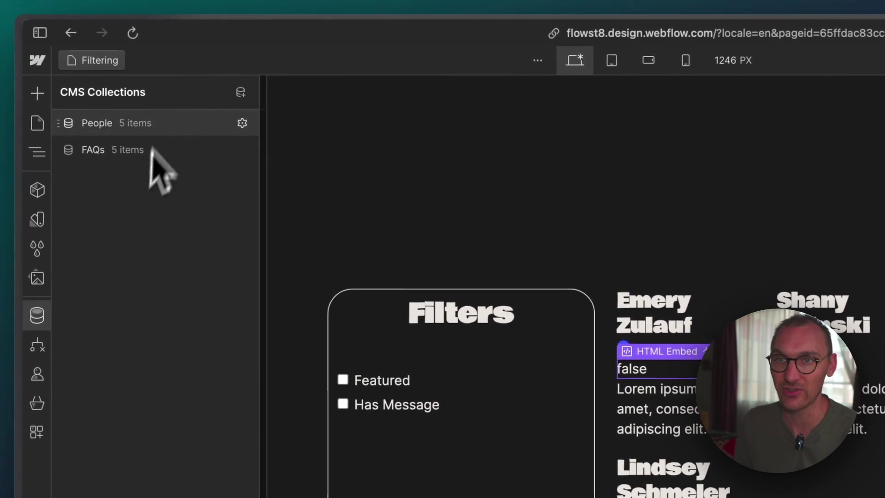
Step: Inspect how the People collection's Featured switch field is defined
left_click(243, 124)
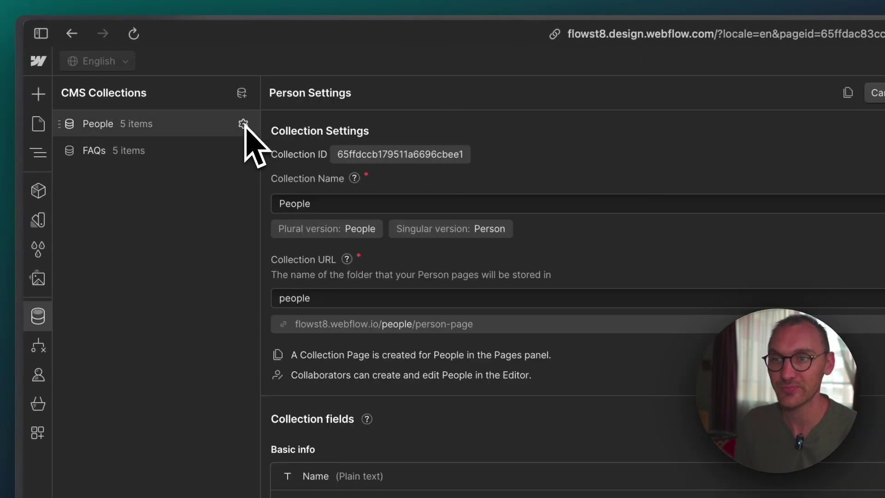
scroll(415, 323, "down", 10)
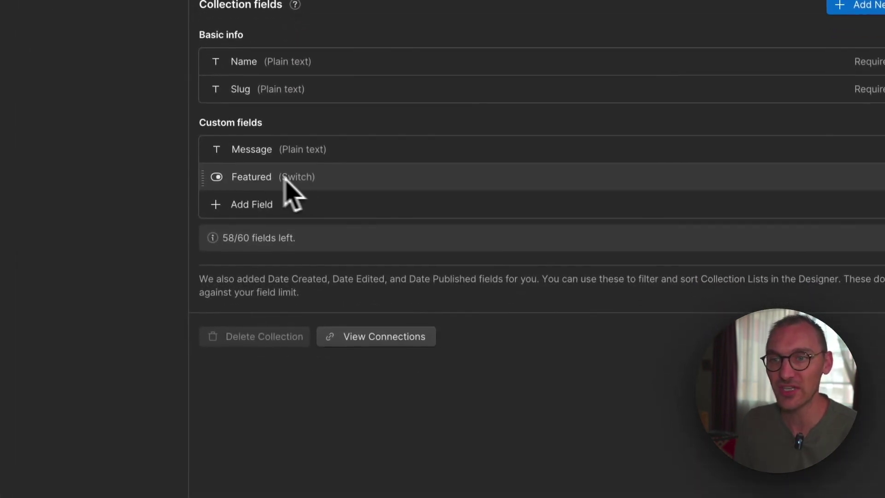
left_click(283, 177)
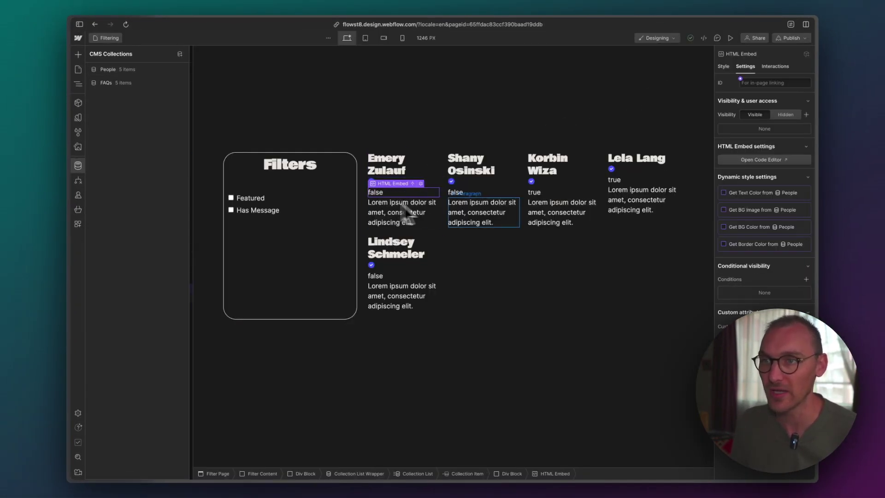
Step: Give the Featured checkbox the custom attribute fs-cmsfilter-field = featured
mouse_move(85, 163)
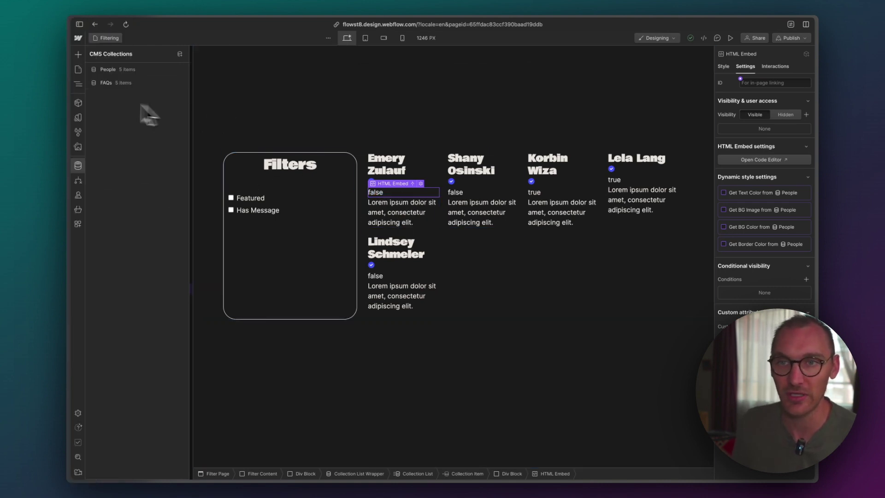
left_click(252, 199)
left_click(141, 138)
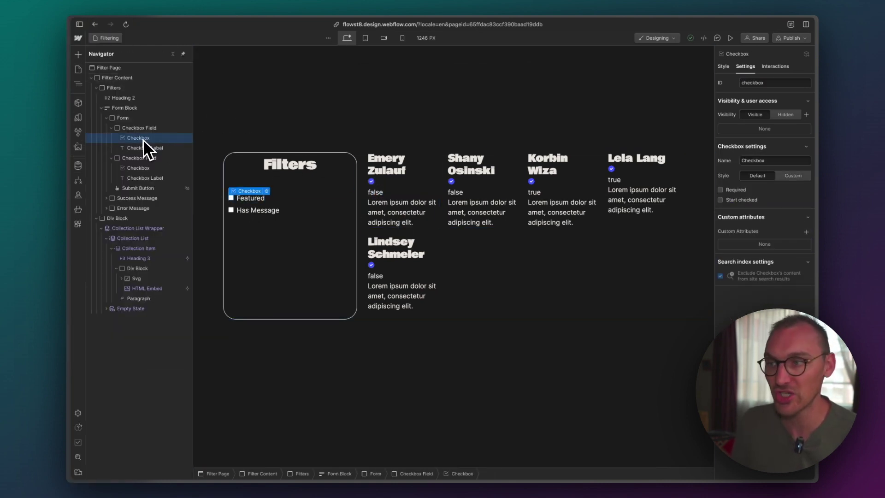
left_click(806, 232)
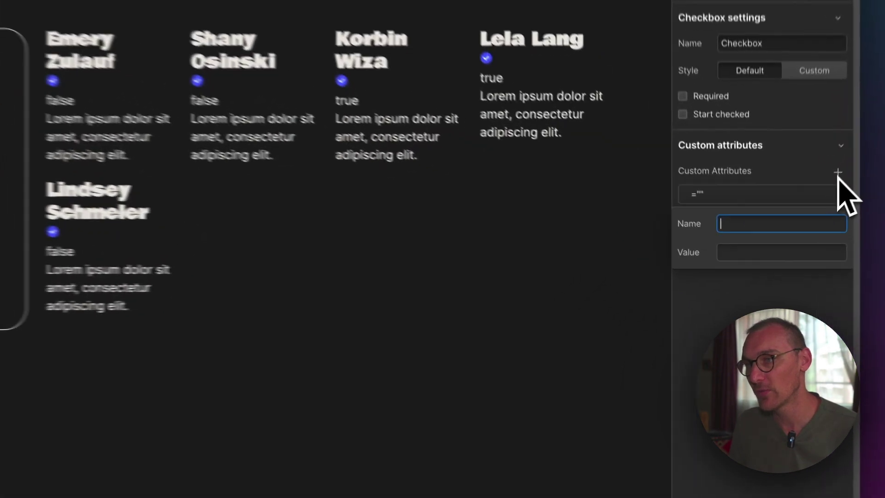
type("fs-cmsfilter-field")
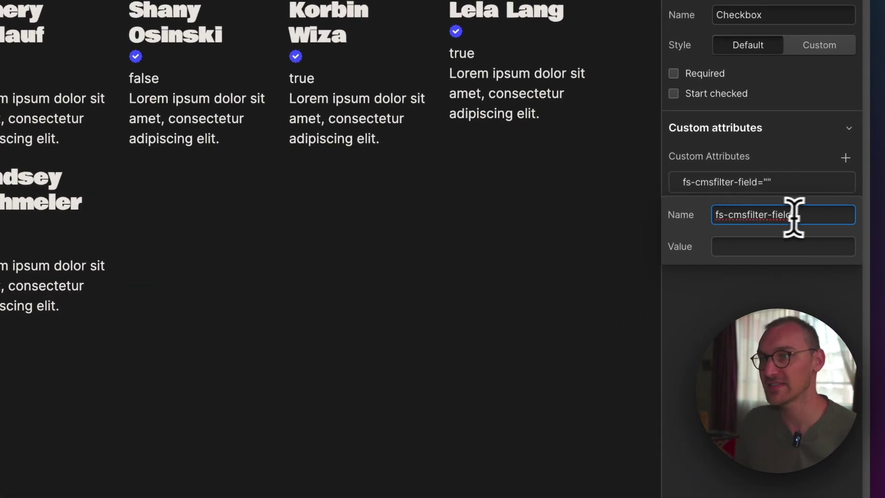
left_click(760, 252)
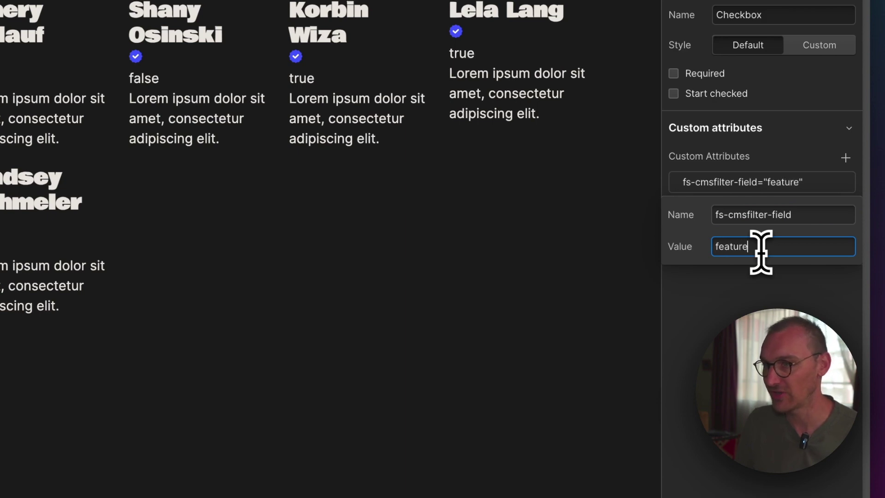
left_click(766, 287)
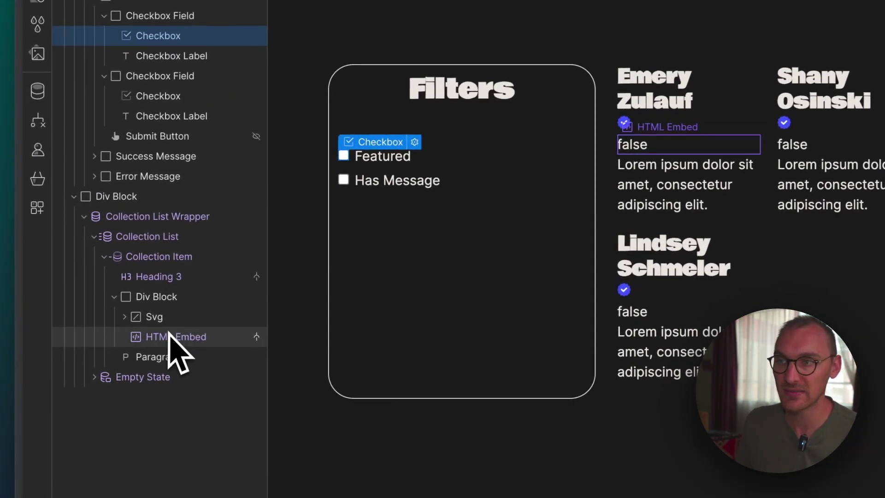
Step: Add the fs-cmsfilter-field = featured attribute to the card's true/false HTML Embed
left_click(169, 335)
left_click(845, 324)
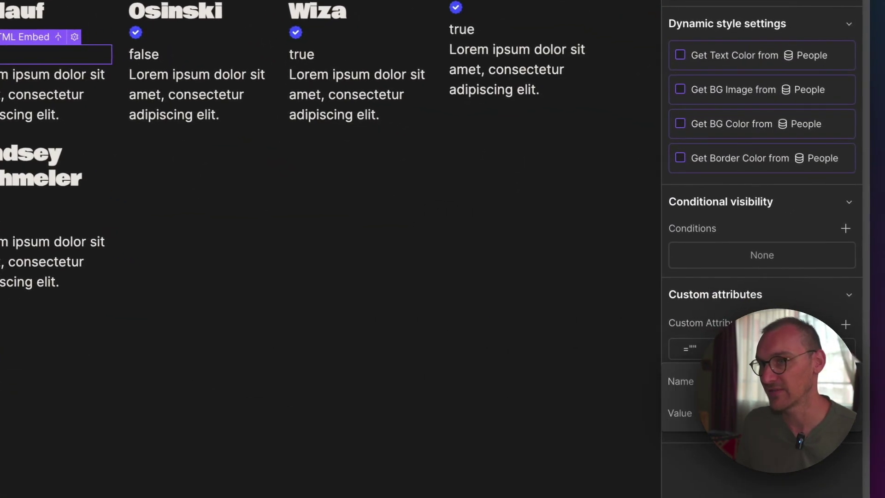
type("fs-cmsfilter-field")
key("Tab")
type("fe")
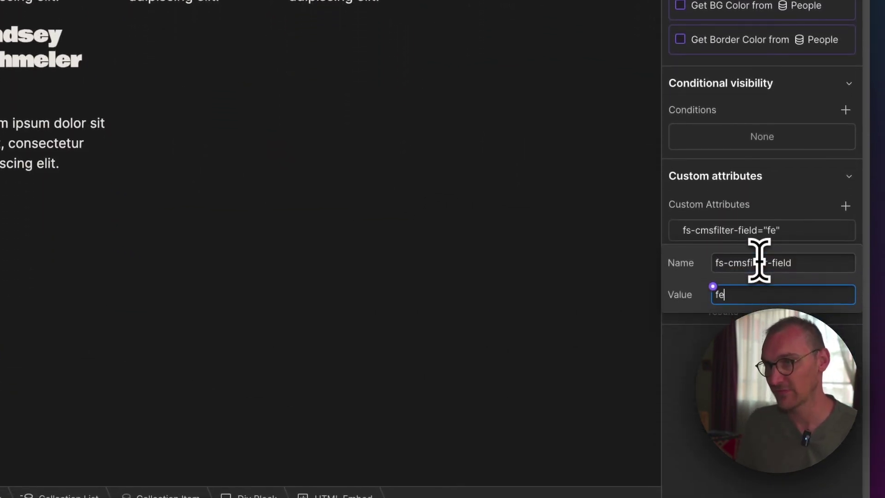
type("atu")
left_click(786, 34)
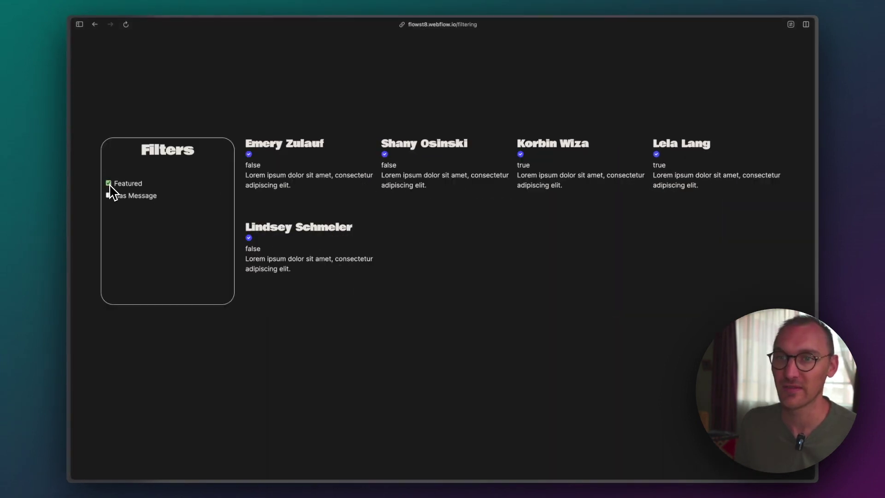
Step: On the live page, tick Featured to narrow to two people, then untick to show all five
left_click(109, 184)
left_click(109, 184)
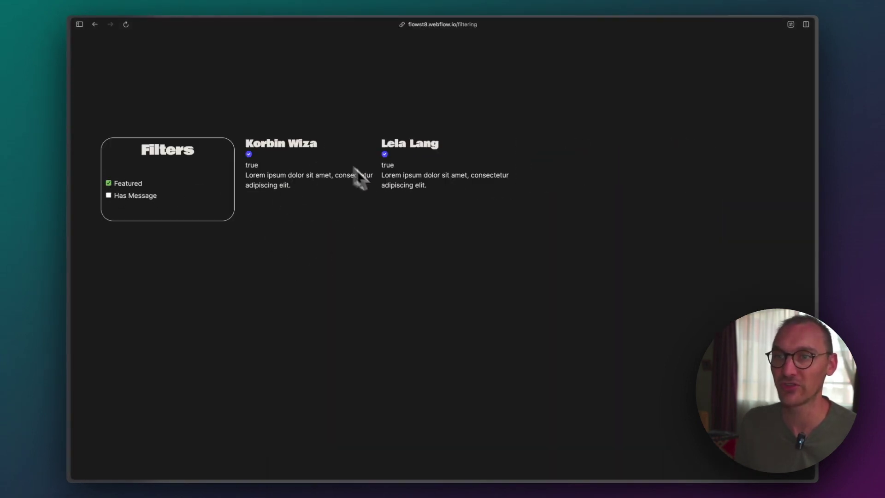
left_click(134, 185)
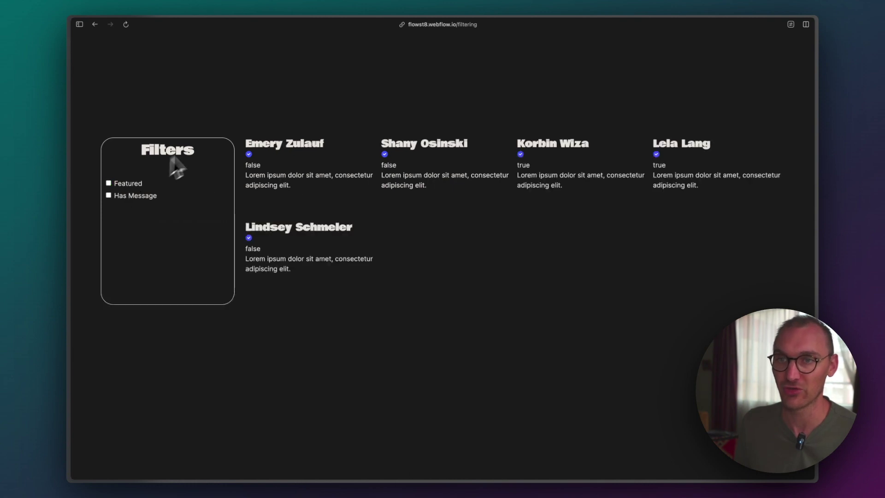
key("ctrl+Tab")
left_click(371, 195)
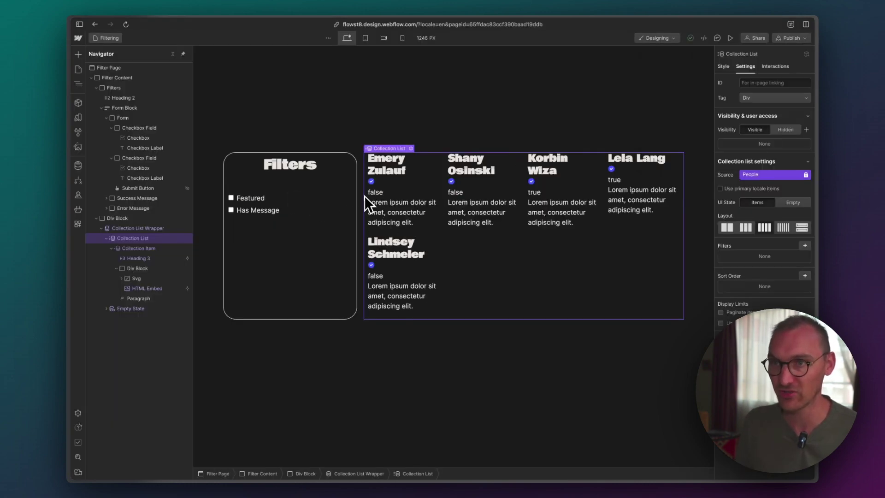
Step: Apply the existing Hidden class to the true/false embed so its values disappear
left_click_drag(372, 193, 252, 265)
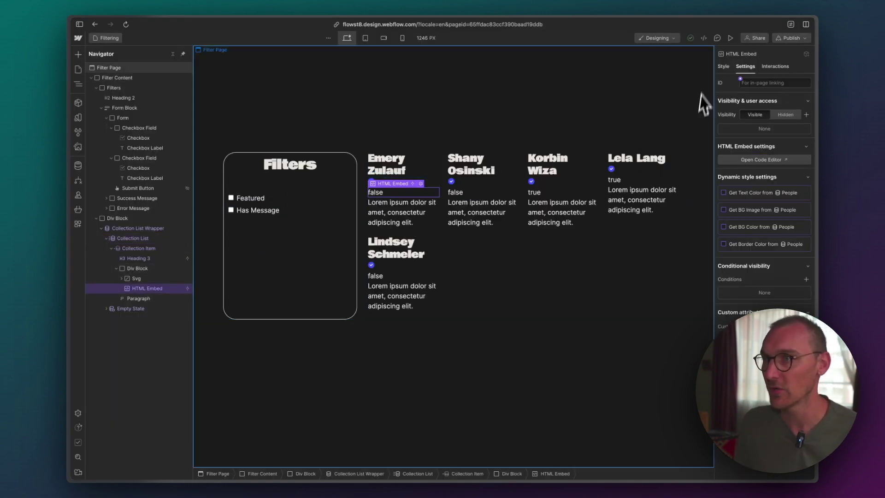
left_click(724, 67)
left_click(775, 91)
type("Hidd")
key("Down")
key("Return")
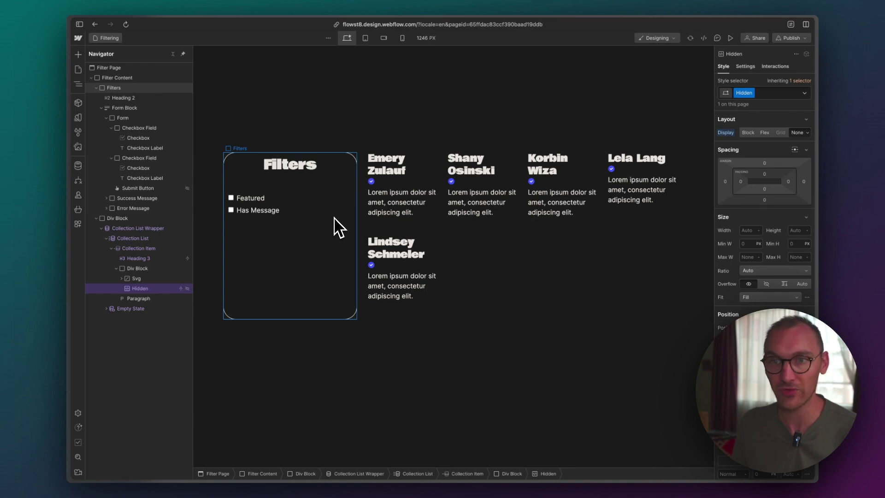
left_click(138, 269)
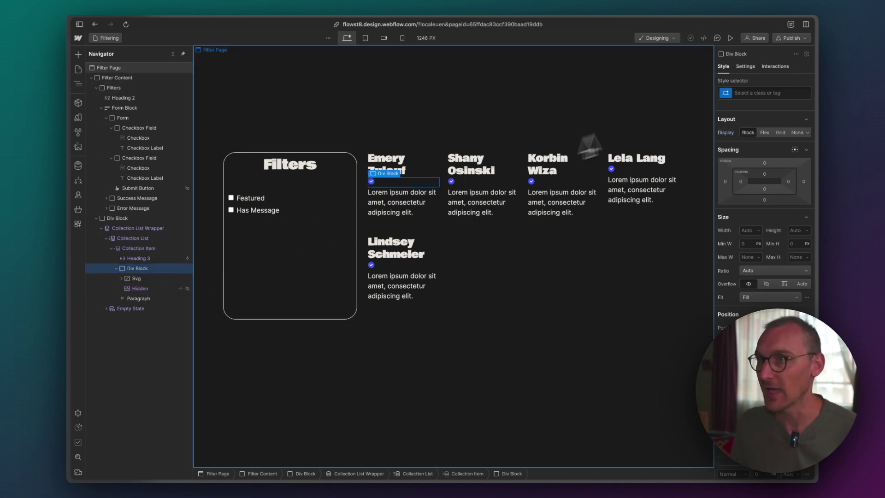
Step: Set the checkmark Div Block's visibility condition to People › Featured and save it
left_click(745, 67)
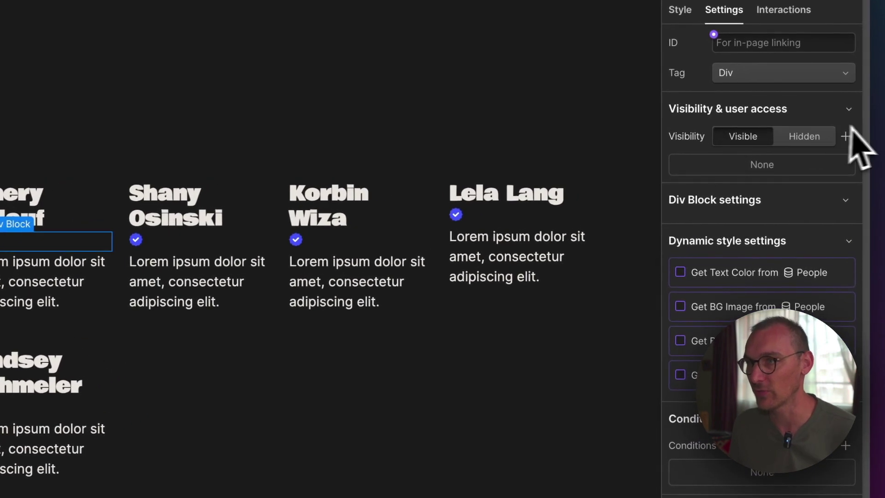
left_click(845, 136)
left_click(778, 190)
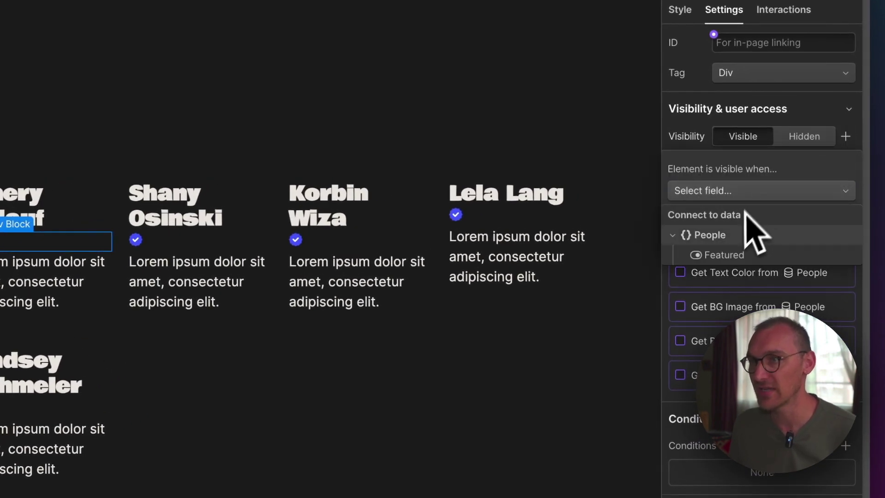
left_click(734, 257)
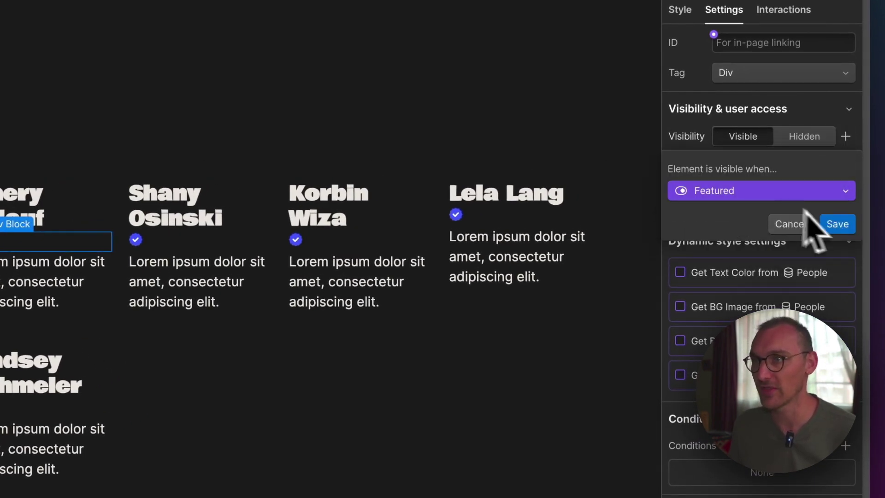
left_click(756, 192)
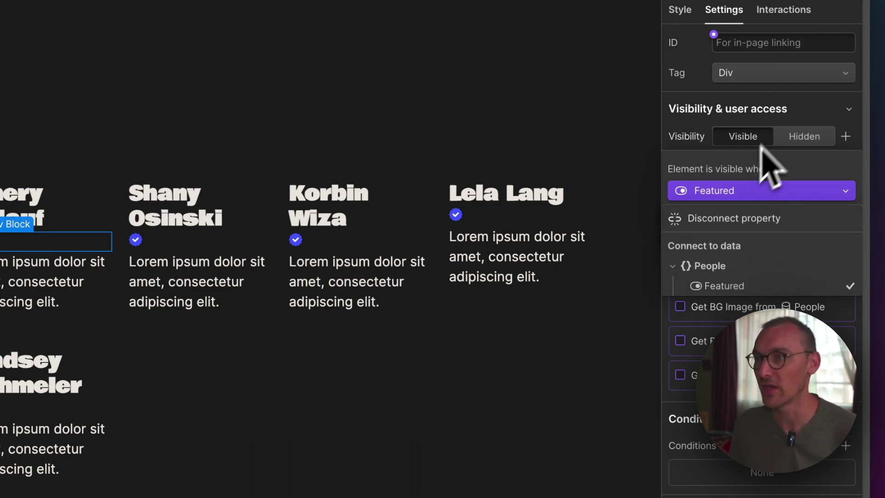
left_click(792, 136)
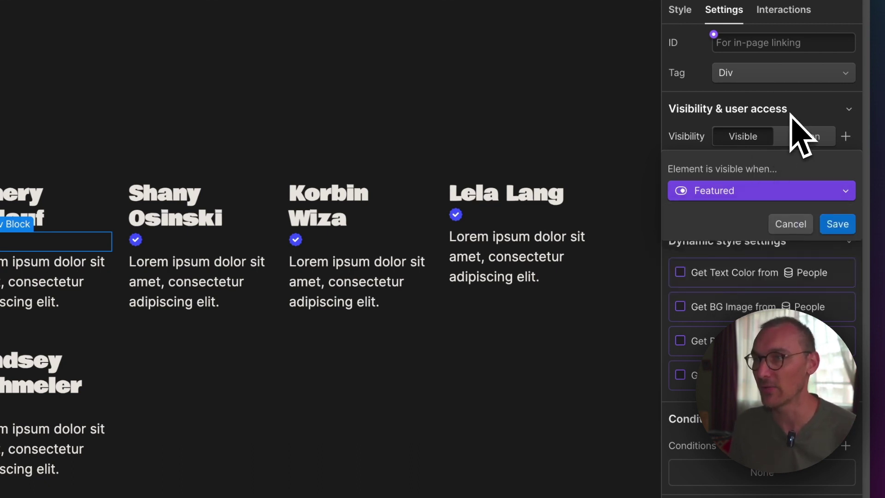
left_click(839, 225)
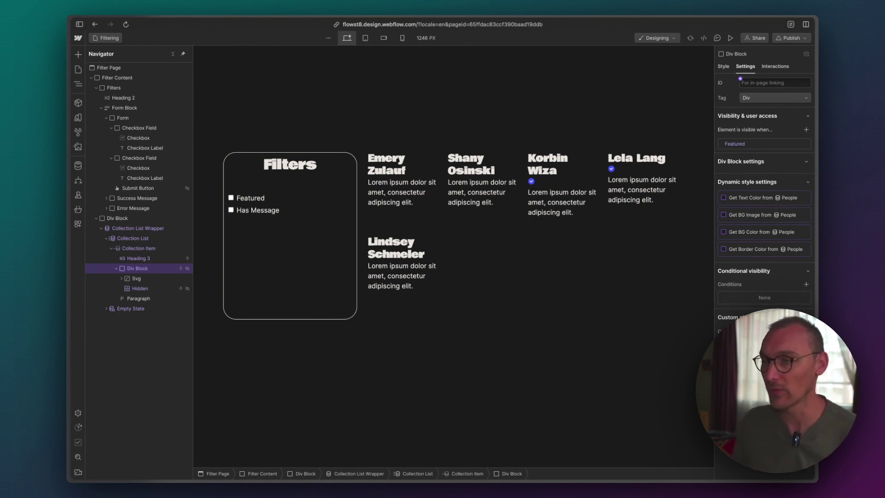
left_click(542, 315)
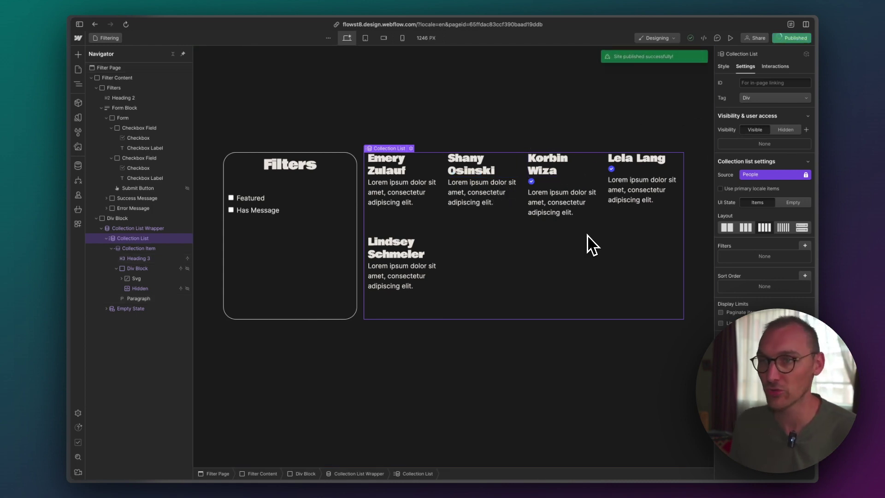
Step: On the live site, toggle the Featured filter twice, checking two people then all five appear
key("ctrl+Tab")
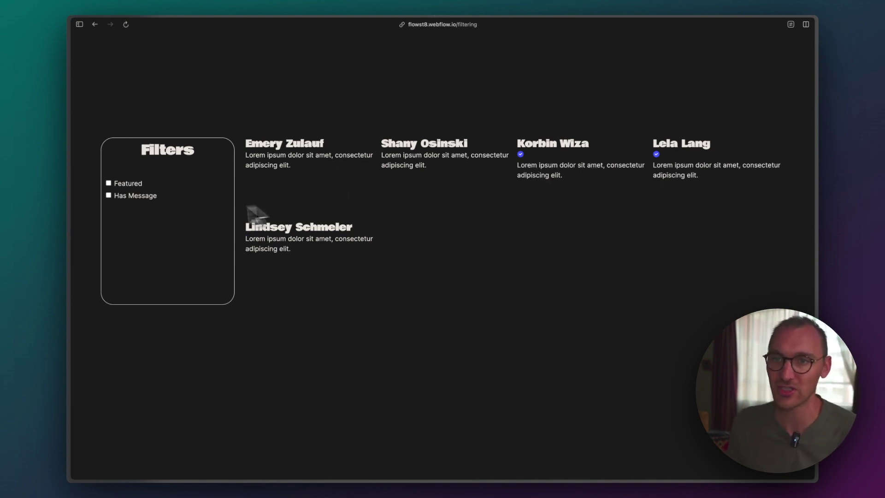
left_click(129, 186)
left_click(128, 186)
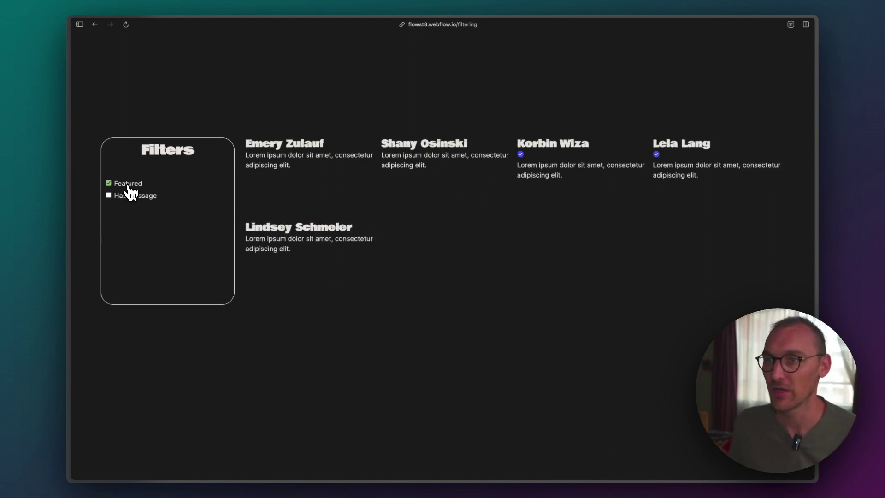
left_click(128, 186)
left_click(128, 186)
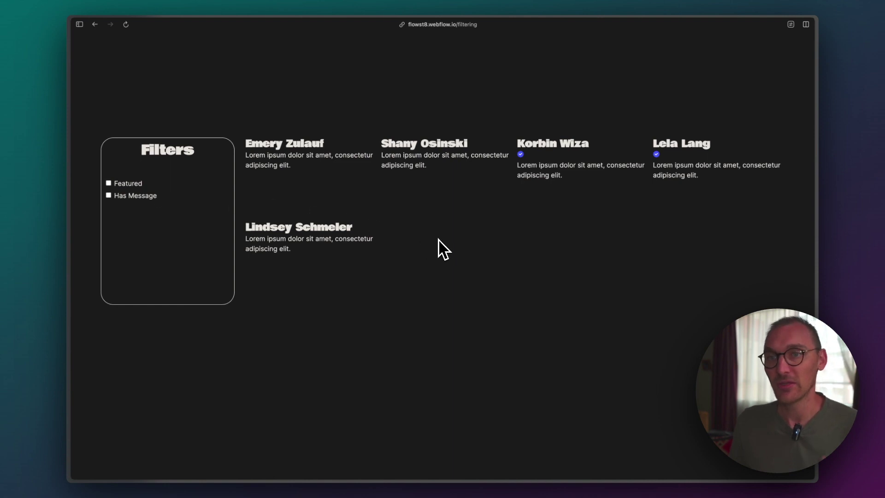